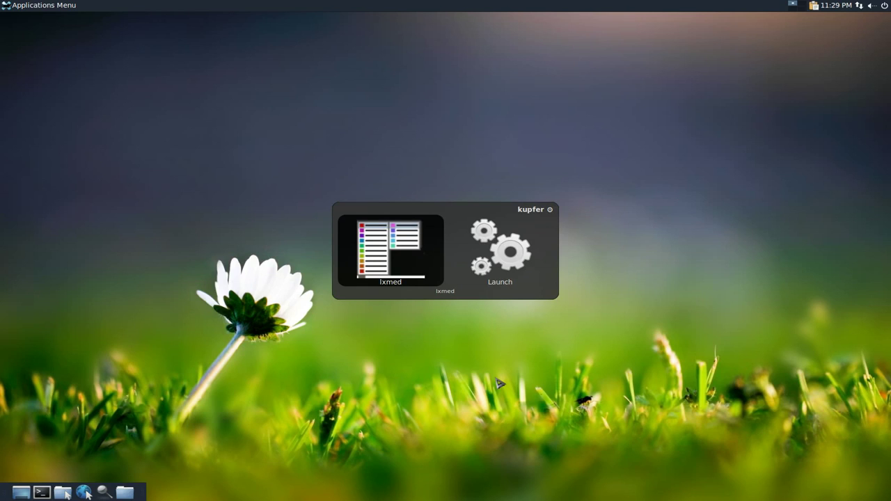
Step: Launch the LXDE Main Menu Editor by entering lxmed in Kupfer
{"action": "key", "text": "Return"}
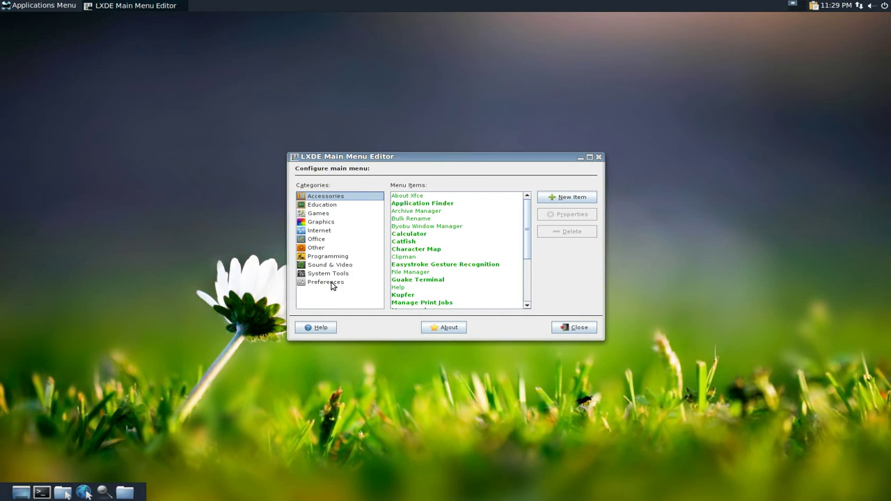
{"action": "left_click", "coordinate": [70, 153]}
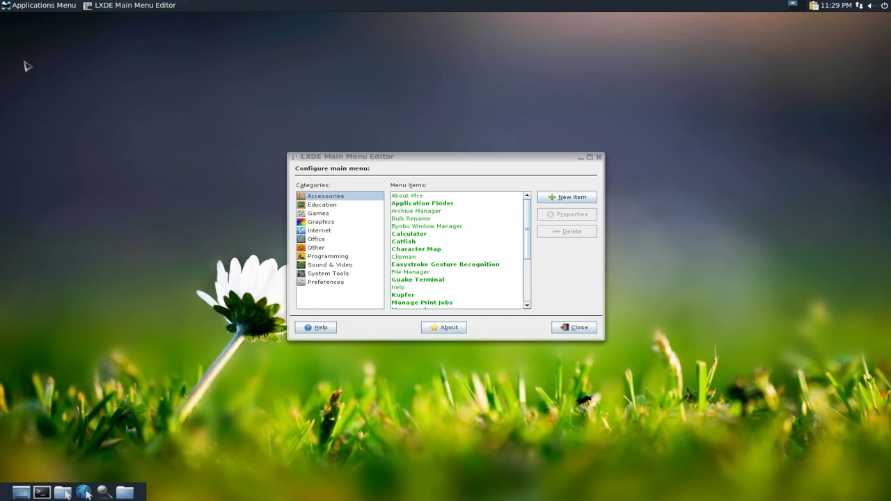
{"action": "left_click", "coordinate": [17, 10]}
{"action": "mouse_move", "coordinate": [23, 21]}
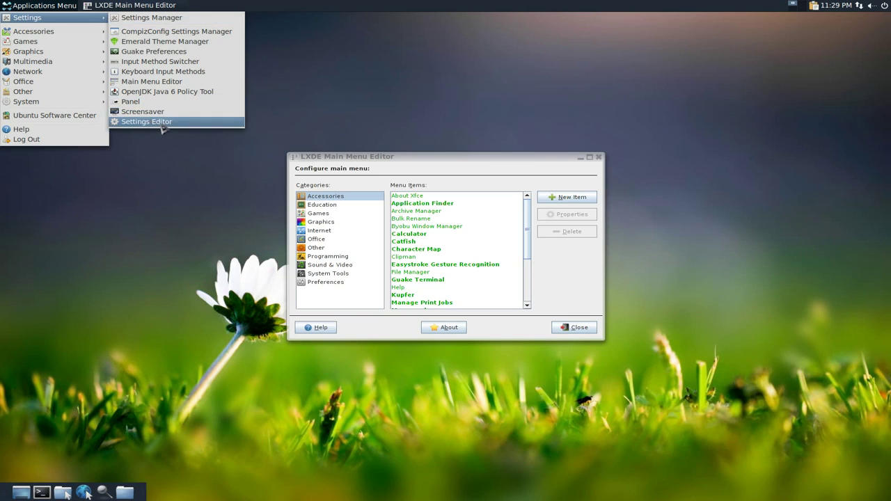
{"action": "left_click", "coordinate": [160, 219]}
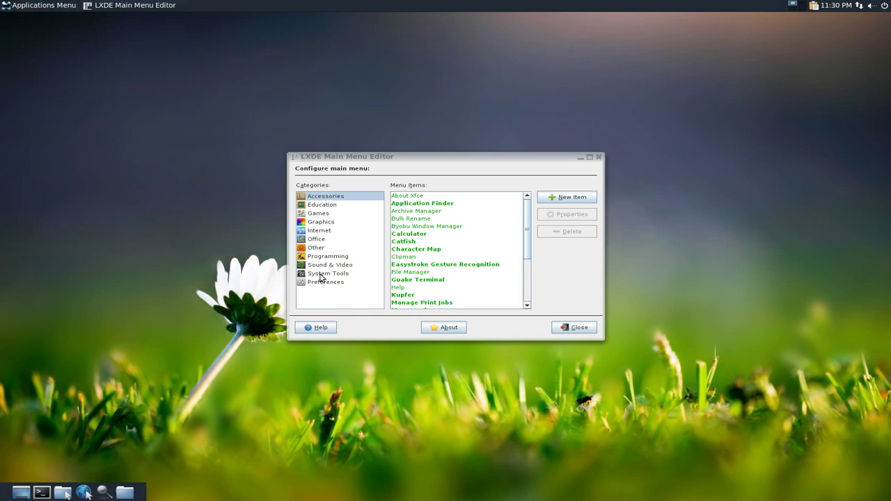
Step: Show the Preferences category's items and select the Settings Manager entry
{"action": "left_click_drag", "start_coordinate": [422, 157], "coordinate": [284, 125]}
{"action": "left_click", "coordinate": [200, 252]}
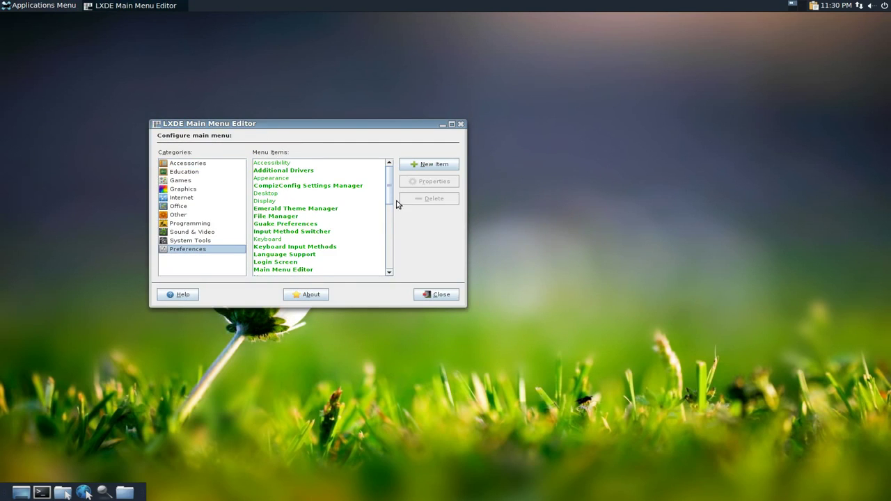
{"action": "left_click_drag", "start_coordinate": [392, 195], "coordinate": [392, 250]}
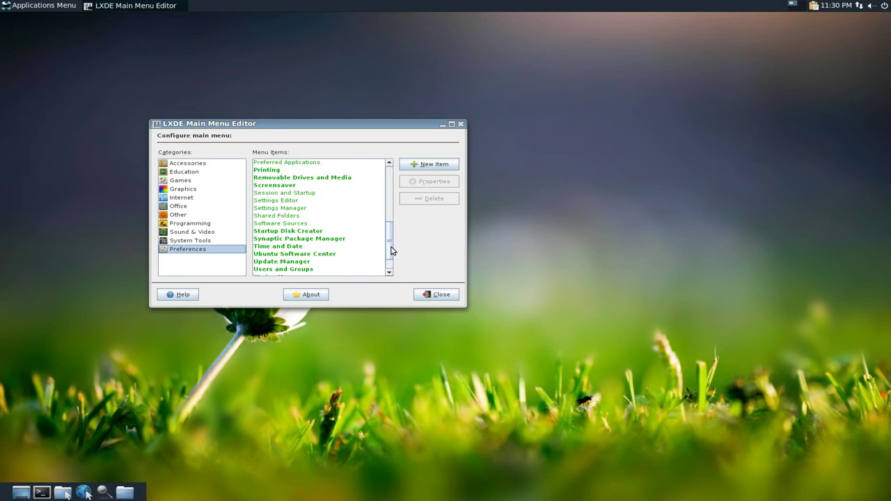
{"action": "left_click", "coordinate": [275, 201]}
{"action": "left_click", "coordinate": [277, 208]}
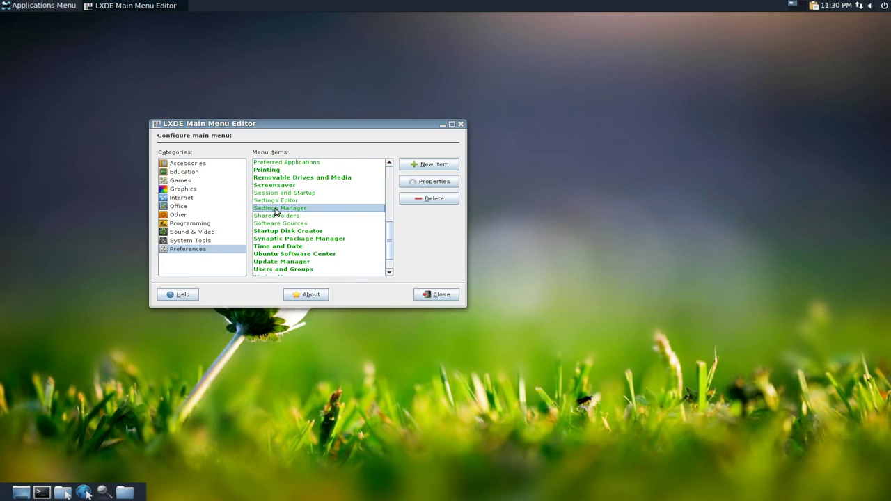
Step: Open Settings Manager's properties and view its original desktop code
{"action": "left_click", "coordinate": [417, 184]}
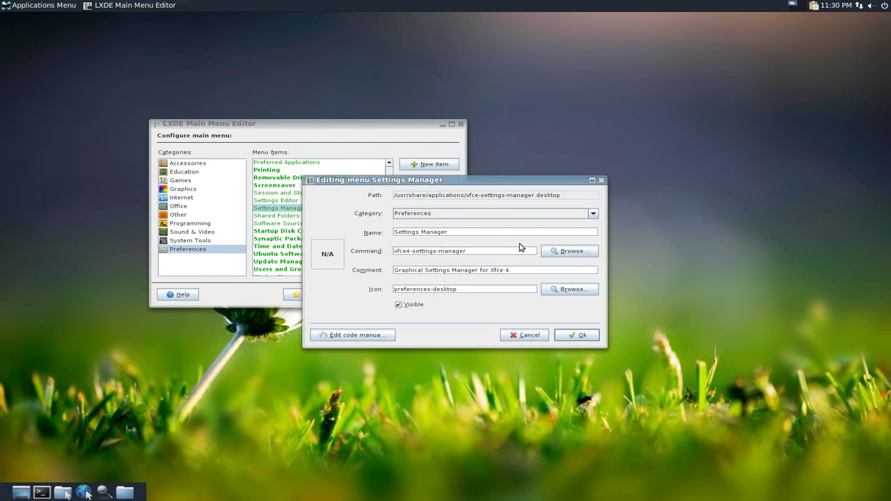
{"action": "left_click", "coordinate": [355, 334]}
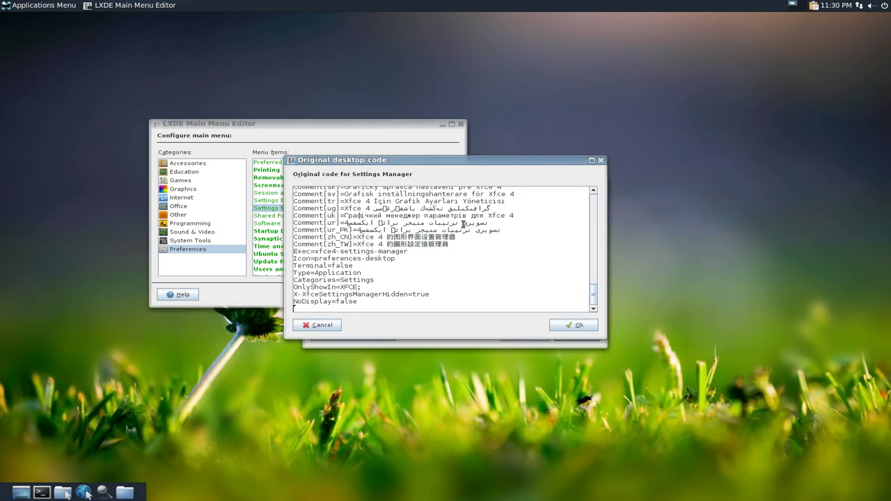
{"action": "mouse_move", "coordinate": [592, 298]}
{"action": "left_mouse_down"}
{"action": "mouse_move", "coordinate": [598, 190]}
{"action": "mouse_move", "coordinate": [588, 302]}
{"action": "left_mouse_up"}
{"action": "left_click", "coordinate": [600, 160]}
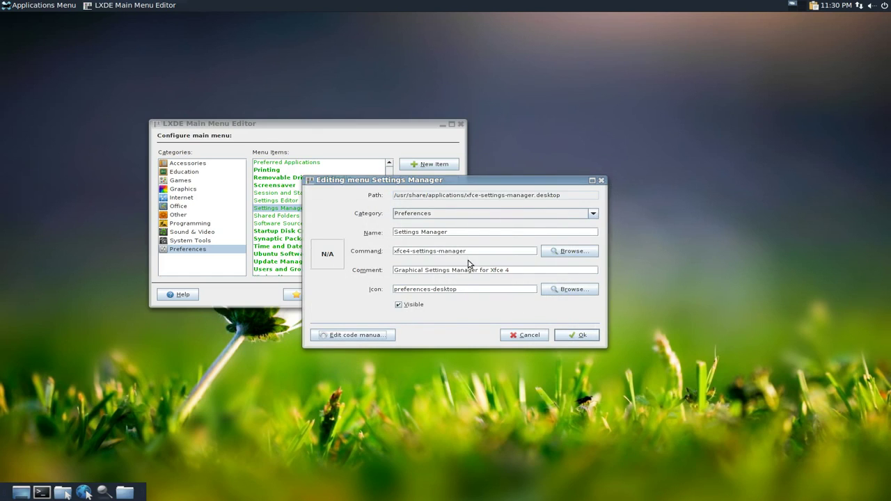
Step: Select the Name value and the command xfce4-settings-manager in the properties
{"action": "triple_click", "coordinate": [463, 233]}
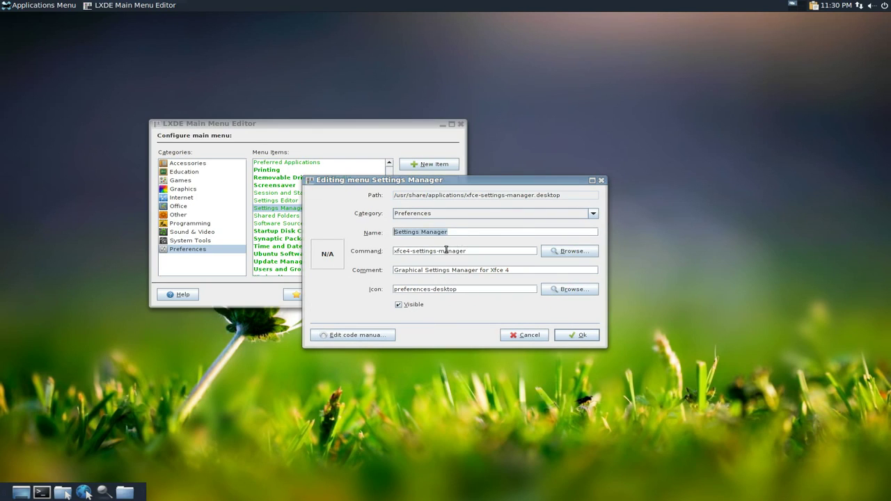
{"action": "left_click_drag", "start_coordinate": [479, 250], "coordinate": [393, 251]}
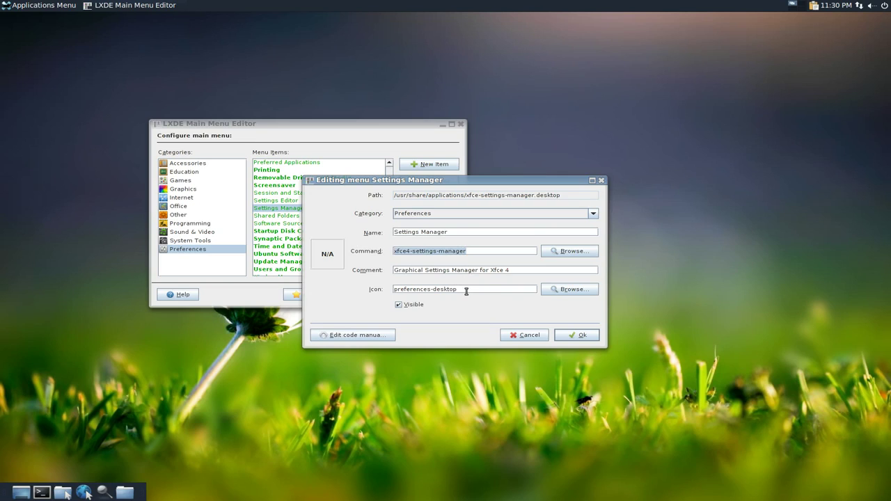
{"action": "left_click", "coordinate": [673, 288]}
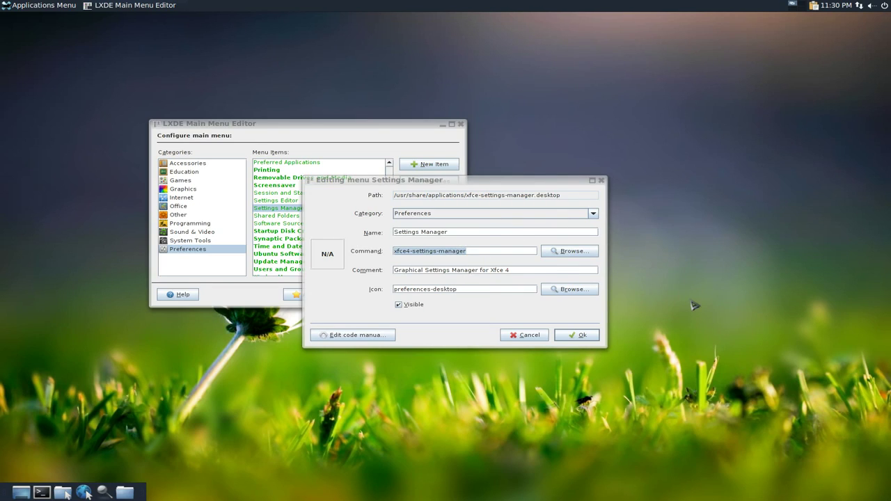
Step: Launch Leafpad from Kupfer and arrange it beside the properties dialog
{"action": "key", "text": "ctrl+space"}
{"action": "type", "text": "leafpad"}
{"action": "key", "text": "Return"}
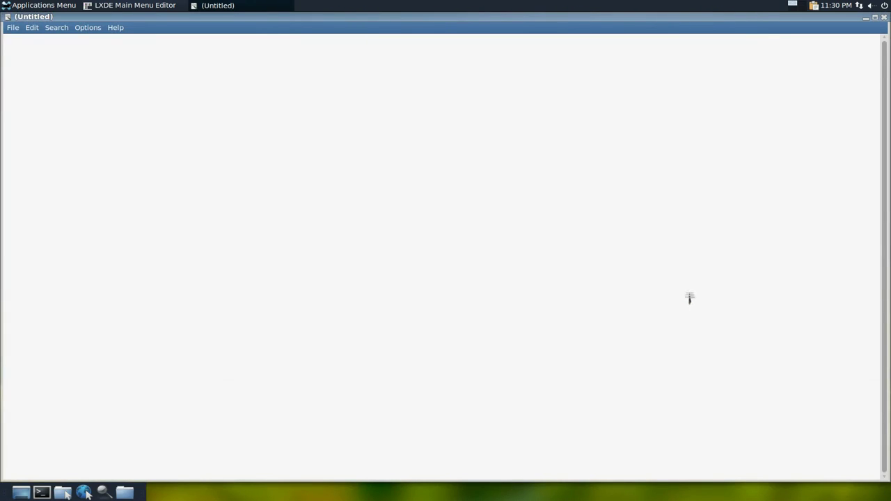
{"action": "left_click_drag", "start_coordinate": [755, 17], "coordinate": [714, 238]}
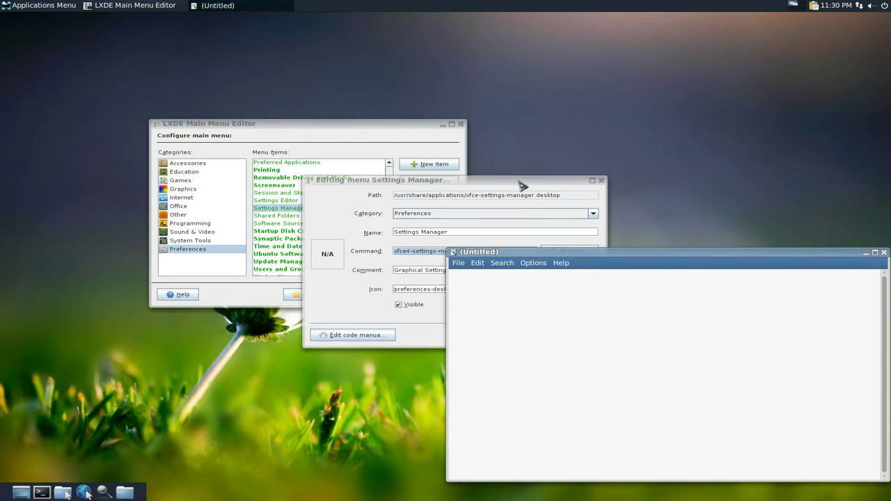
{"action": "left_click_drag", "start_coordinate": [523, 183], "coordinate": [317, 201]}
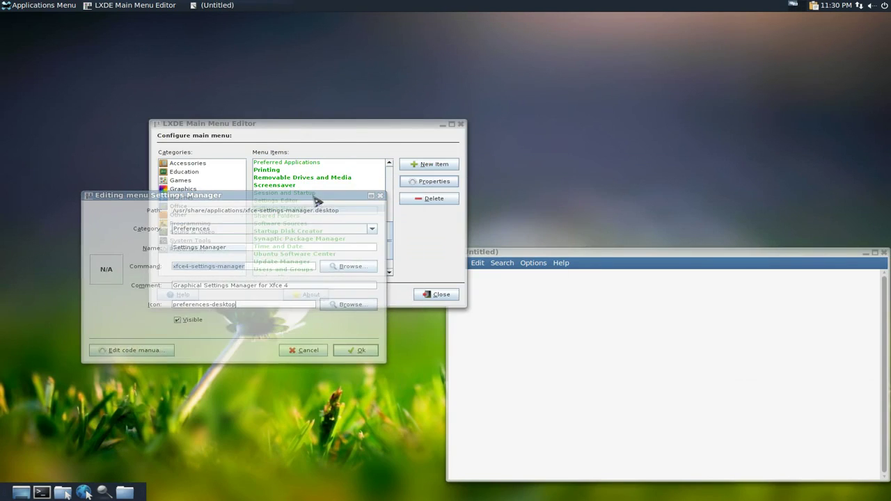
Step: Copy the name Settings Manager and command xfce4-settings-manager into the Leafpad note
{"action": "triple_click", "coordinate": [254, 251]}
{"action": "key", "text": "ctrl+c"}
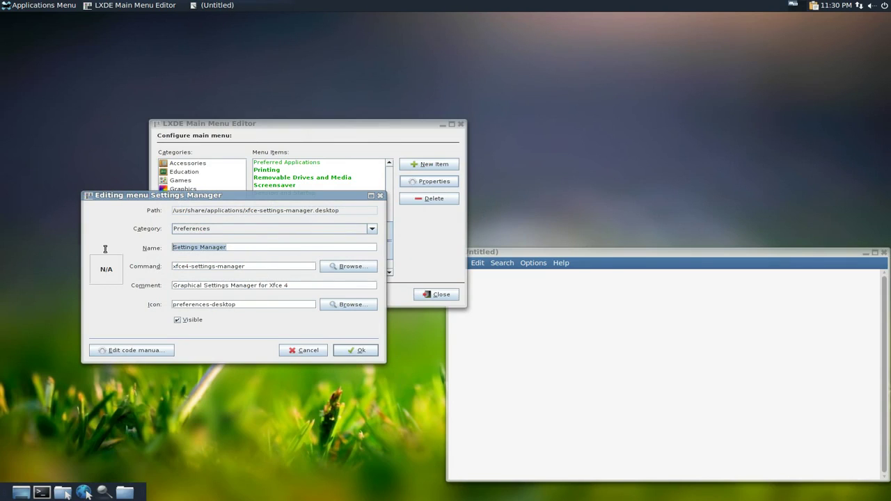
{"action": "left_click", "coordinate": [583, 315]}
{"action": "key", "text": "ctrl+v"}
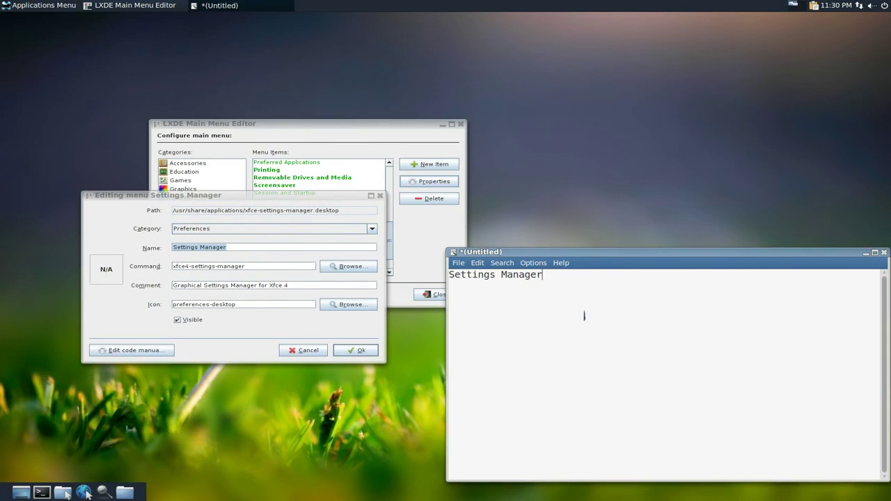
{"action": "left_click", "coordinate": [249, 270]}
{"action": "triple_click", "coordinate": [240, 268]}
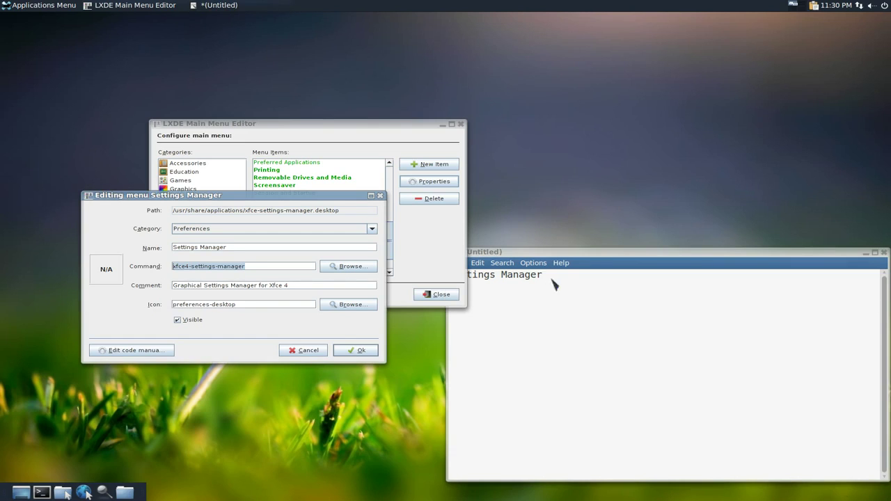
{"action": "left_click", "coordinate": [551, 294]}
{"action": "middle_click", "coordinate": [550, 294]}
Step: Paste the comment and icon preferences-desktop into the note, then cancel the properties
{"action": "left_click_drag", "start_coordinate": [397, 127], "coordinate": [323, 73]}
{"action": "triple_click", "coordinate": [322, 286]}
{"action": "left_click", "coordinate": [499, 330]}
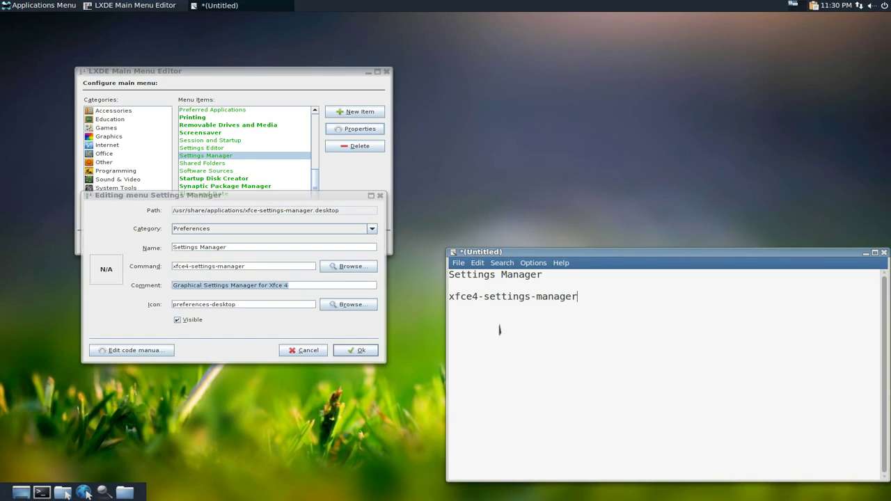
{"action": "key", "text": "Return"}
{"action": "middle_click", "coordinate": [478, 326]}
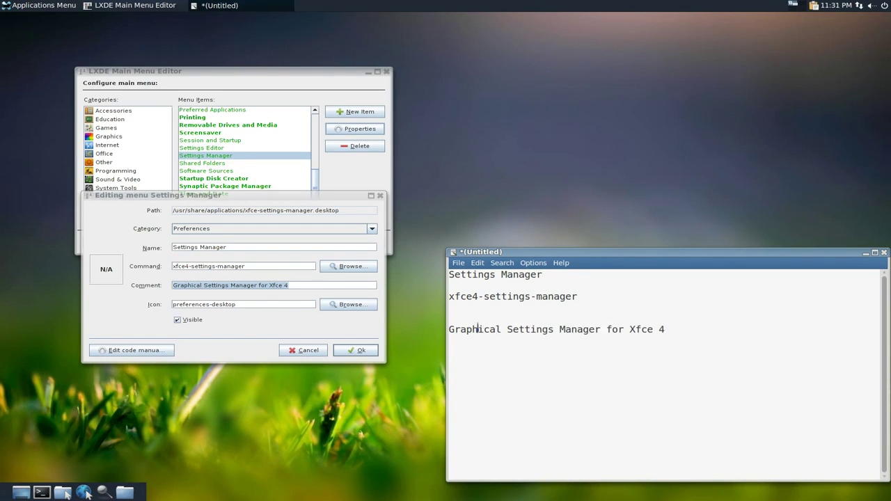
{"action": "triple_click", "coordinate": [264, 301]}
{"action": "left_click", "coordinate": [450, 358]}
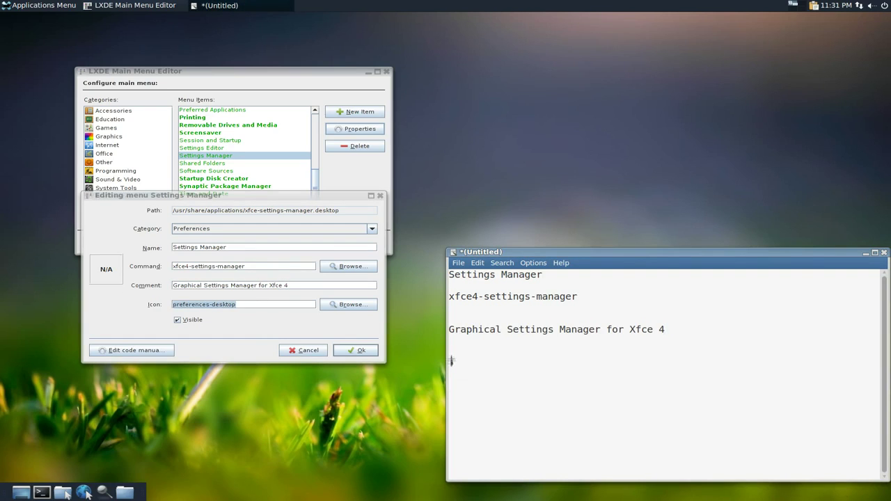
{"action": "middle_click", "coordinate": [450, 360]}
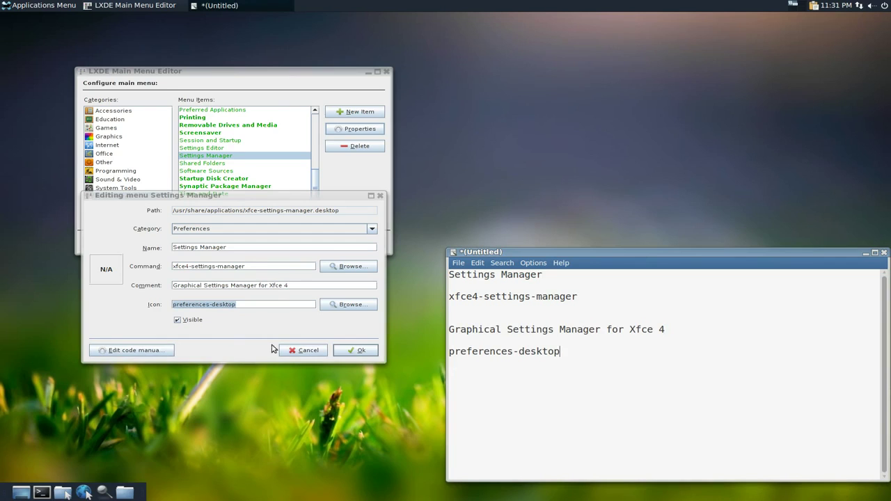
{"action": "left_click", "coordinate": [310, 352]}
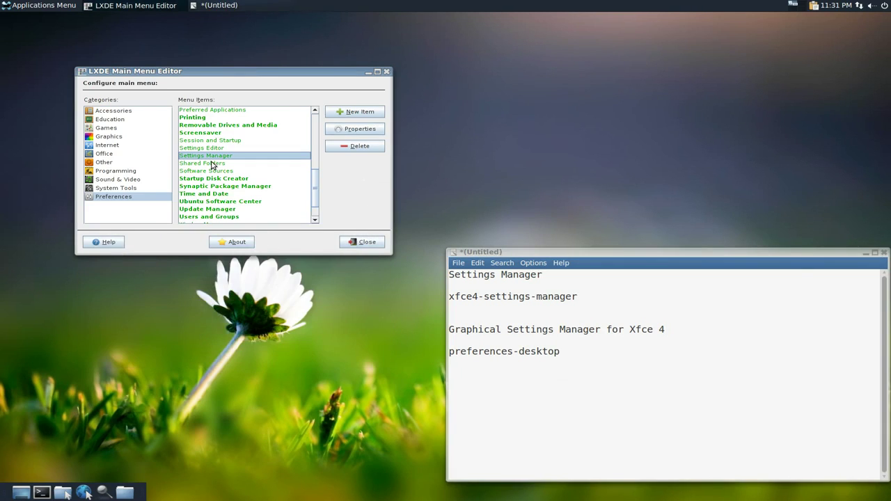
Step: Select the System Tools category and start a new menu item there
{"action": "left_click", "coordinate": [110, 188]}
{"action": "left_click", "coordinate": [223, 188]}
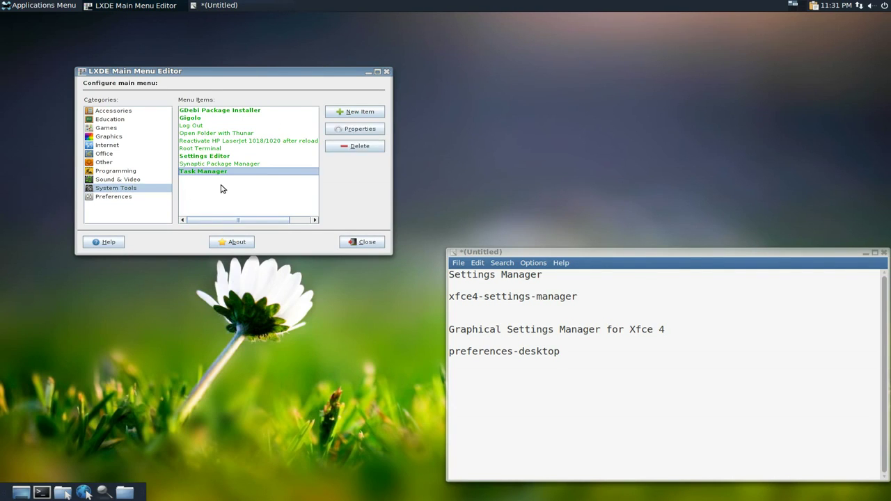
{"action": "left_click", "coordinate": [212, 158]}
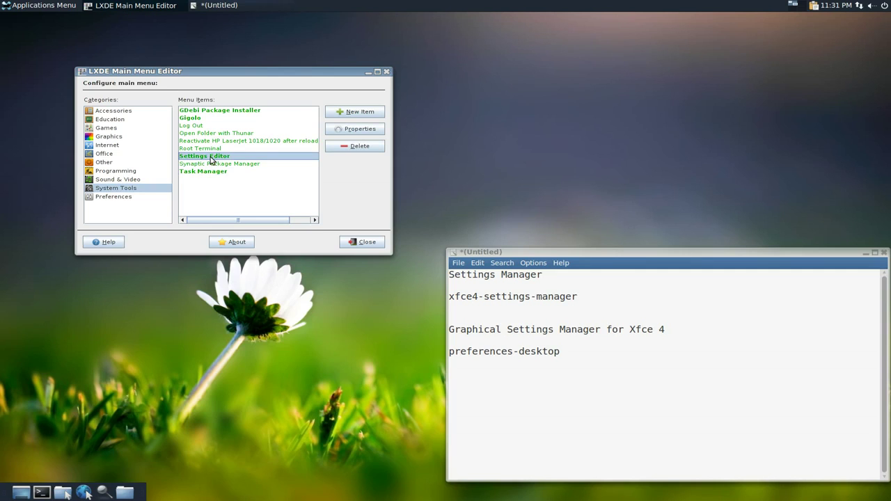
{"action": "left_click", "coordinate": [221, 189]}
{"action": "left_click", "coordinate": [352, 114]}
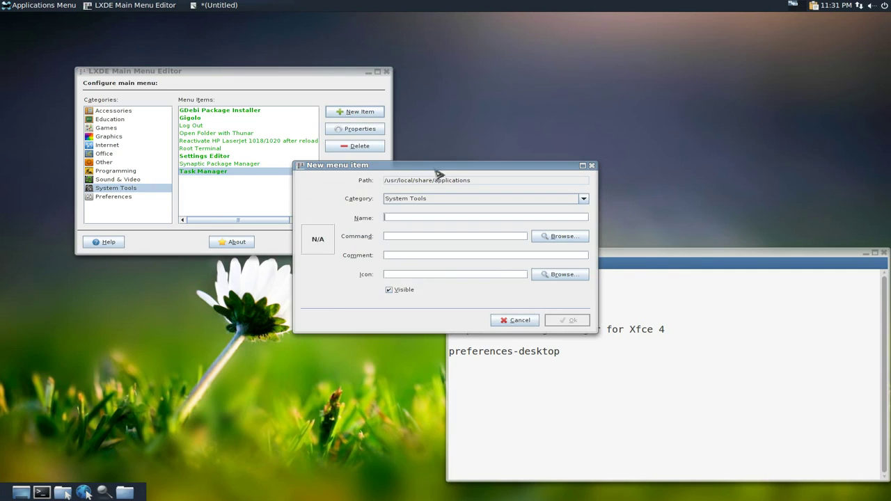
Step: Fill the new item's Name with Settings Manager and its command with xfce4-settings-manager
{"action": "left_click_drag", "start_coordinate": [448, 173], "coordinate": [565, 82]}
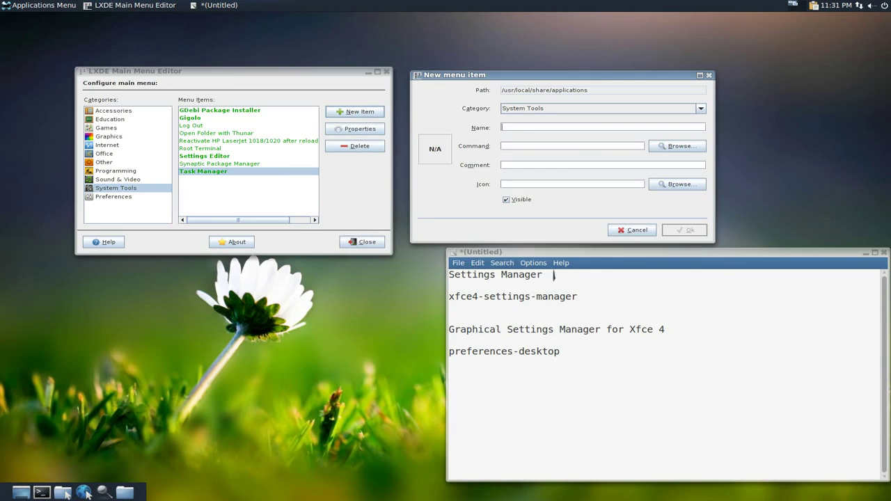
{"action": "left_click_drag", "start_coordinate": [557, 275], "coordinate": [414, 275]}
{"action": "left_click", "coordinate": [520, 127]}
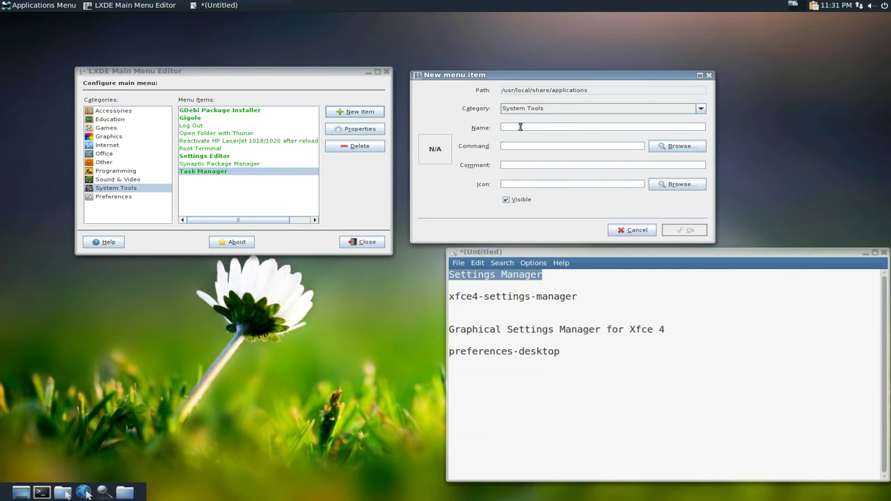
{"action": "middle_click", "coordinate": [520, 127]}
{"action": "left_click_drag", "start_coordinate": [578, 296], "coordinate": [418, 300]}
{"action": "left_click", "coordinate": [507, 148]}
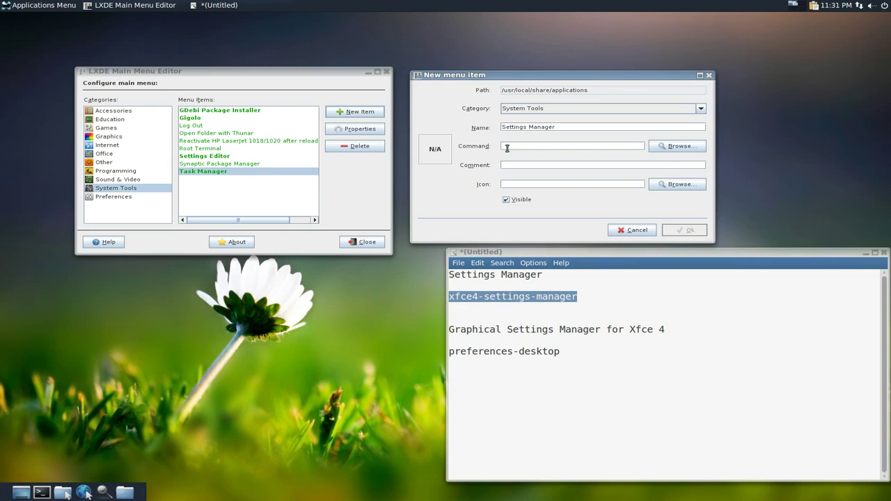
{"action": "middle_click", "coordinate": [507, 147]}
Step: Set the comment to Graphical Settings Manager for Xfce 4 and icon to preferences-desktop
{"action": "left_click_drag", "start_coordinate": [665, 330], "coordinate": [624, 330]}
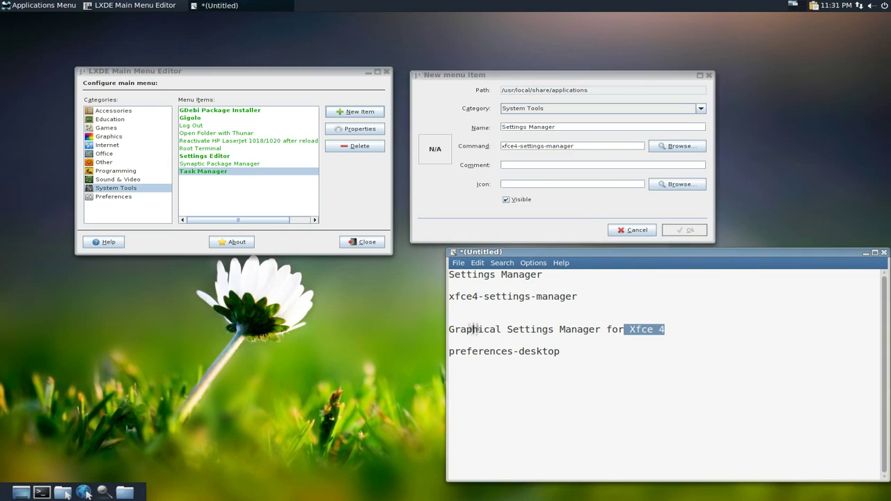
{"action": "left_click_drag", "start_coordinate": [475, 329], "coordinate": [442, 330]}
{"action": "left_click", "coordinate": [528, 165]}
{"action": "middle_click", "coordinate": [528, 166]}
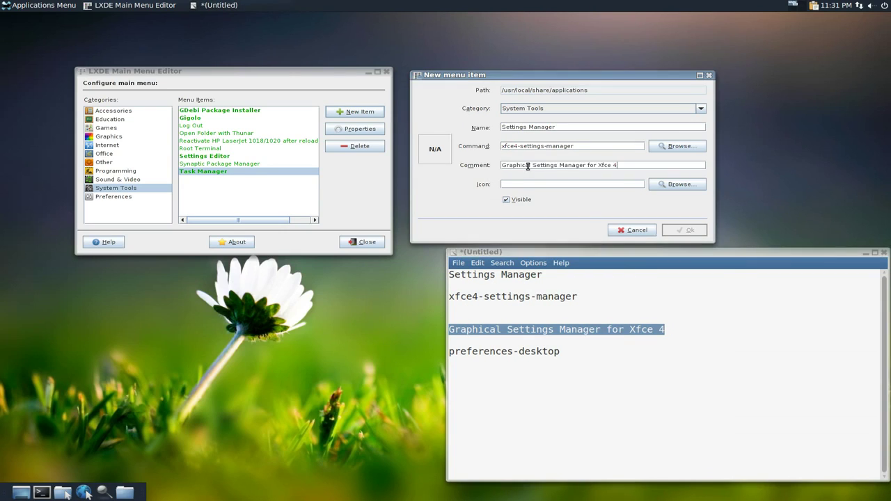
{"action": "left_click", "coordinate": [561, 351]}
{"action": "left_click_drag", "start_coordinate": [561, 351], "coordinate": [438, 354]}
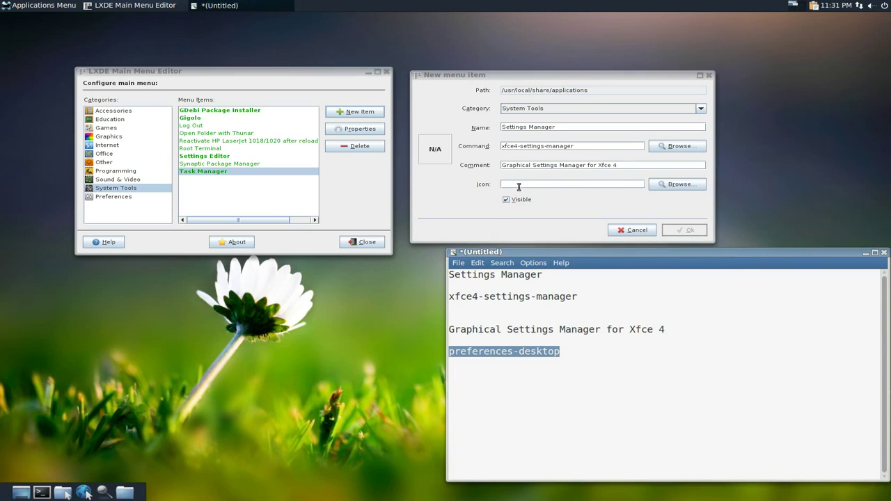
{"action": "left_click", "coordinate": [519, 185]}
{"action": "middle_click", "coordinate": [519, 185]}
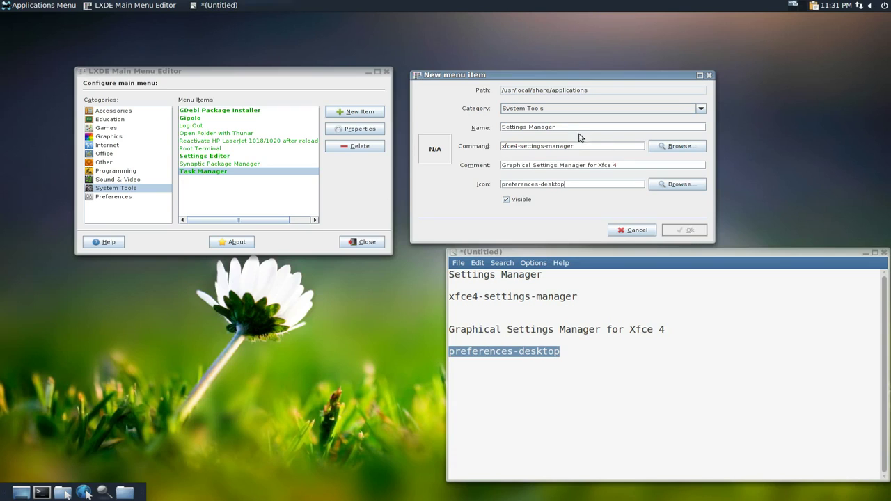
Step: Remove a stray 'z' from the name and save the new item
{"action": "type", "text": "z"}
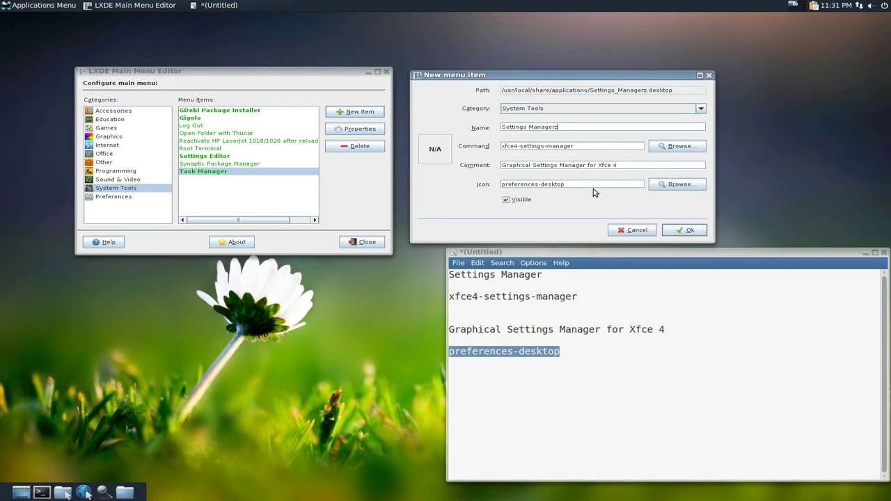
{"action": "key", "text": "BackSpace"}
{"action": "left_click", "coordinate": [687, 231]}
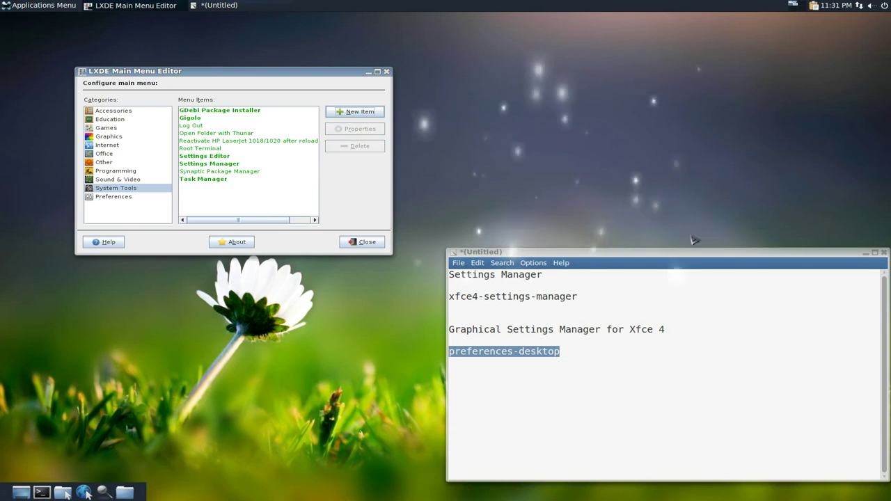
Step: Close the scratch notes window, discarding its unsaved text
{"action": "left_click", "coordinate": [216, 164]}
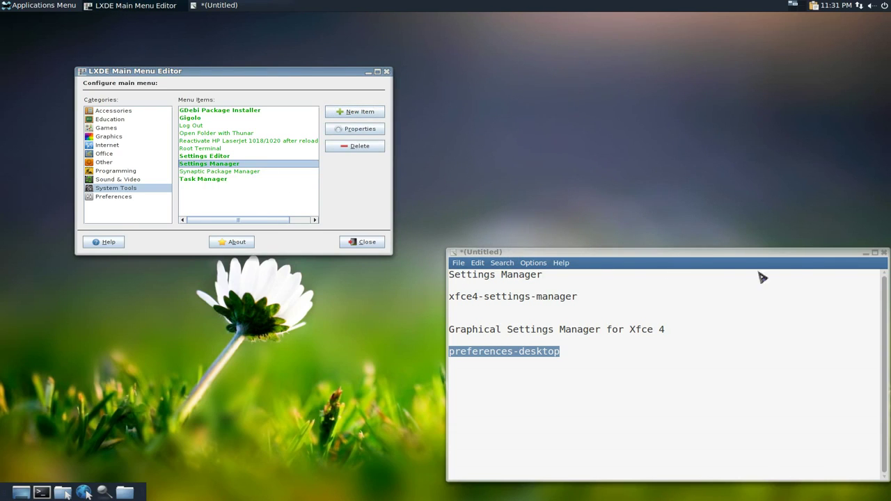
{"action": "left_click_drag", "start_coordinate": [830, 255], "coordinate": [758, 235]}
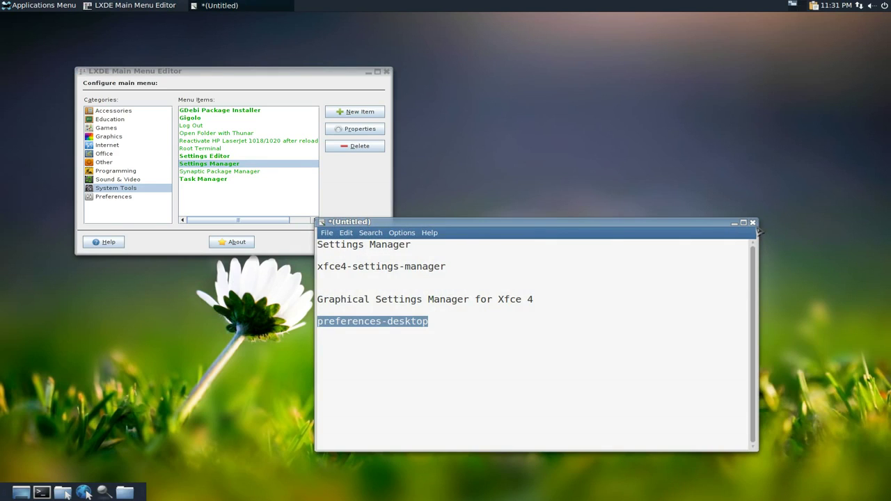
{"action": "left_click", "coordinate": [752, 222]}
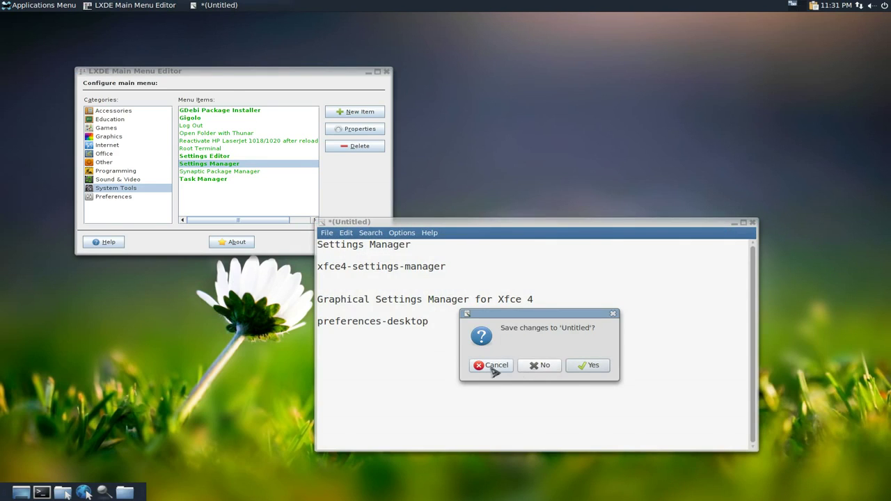
{"action": "left_click", "coordinate": [539, 365]}
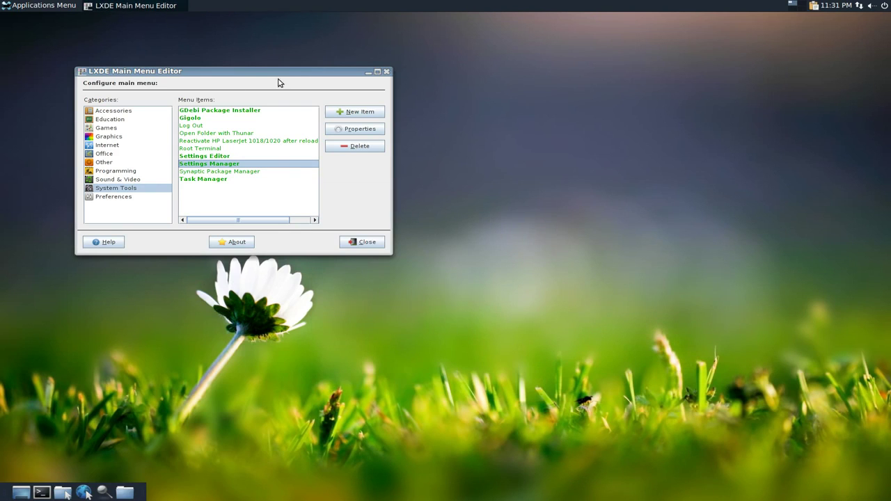
{"action": "left_click_drag", "start_coordinate": [294, 81], "coordinate": [457, 159]}
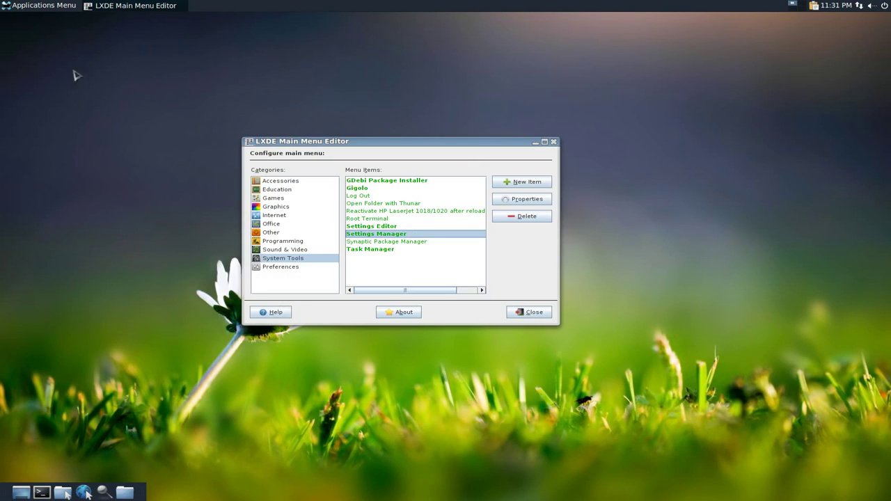
{"action": "left_click", "coordinate": [12, 7]}
{"action": "mouse_move", "coordinate": [31, 104]}
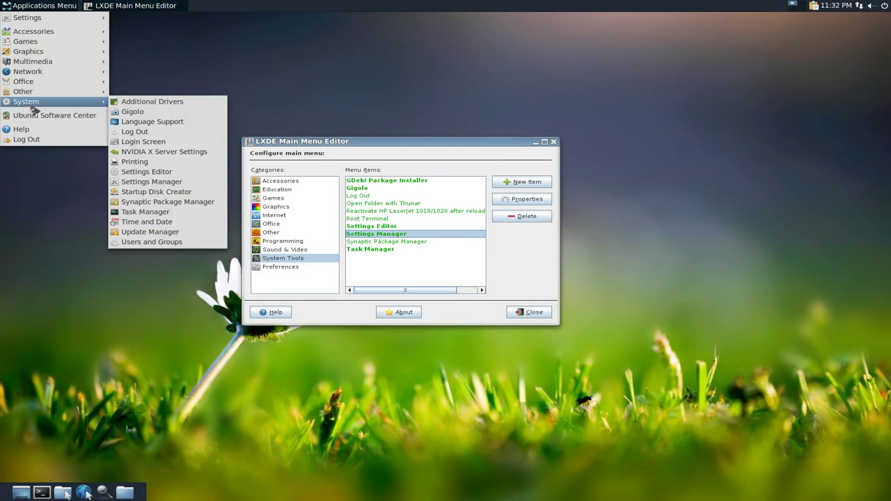
{"action": "left_click", "coordinate": [167, 182]}
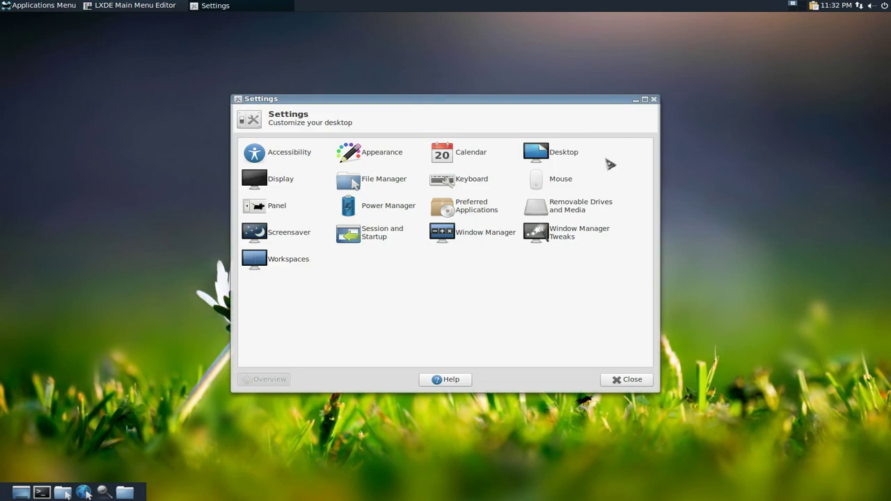
{"action": "left_click", "coordinate": [655, 100]}
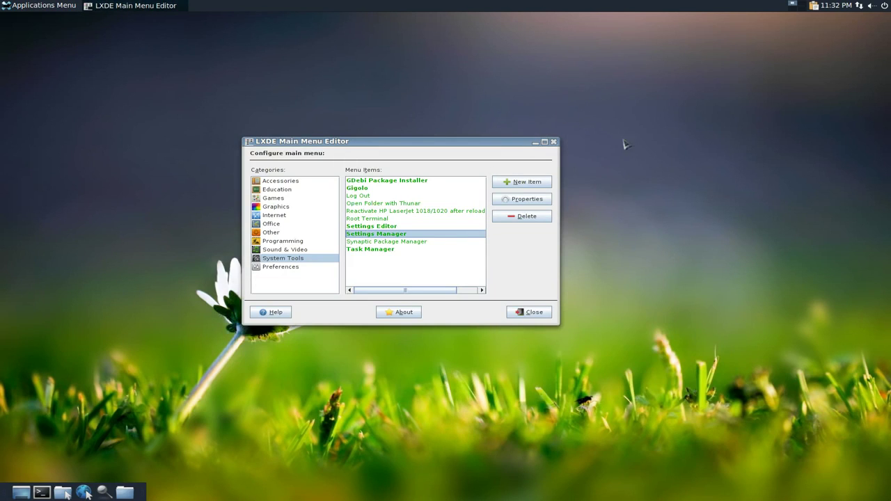
{"action": "left_click_drag", "start_coordinate": [518, 145], "coordinate": [427, 141]}
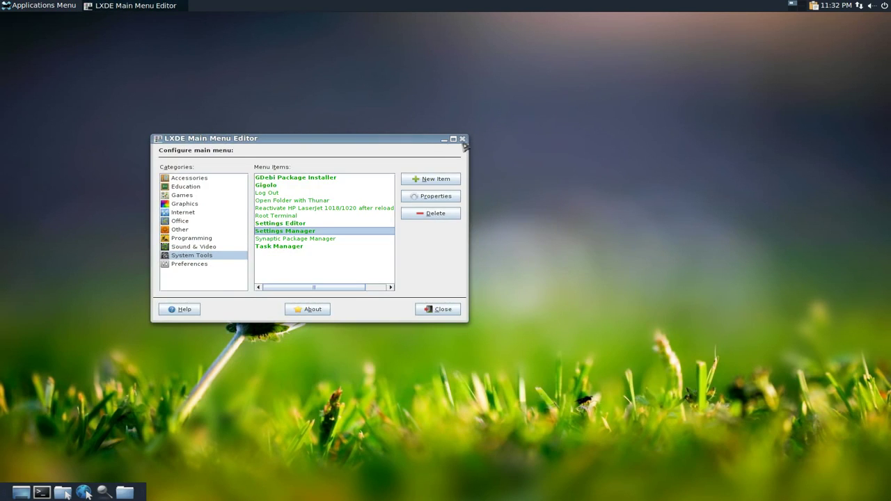
Step: Minimize the menu editor and restart Kupfer from the Accessories menu
{"action": "left_click", "coordinate": [445, 140]}
{"action": "key", "text": "ctrl+space"}
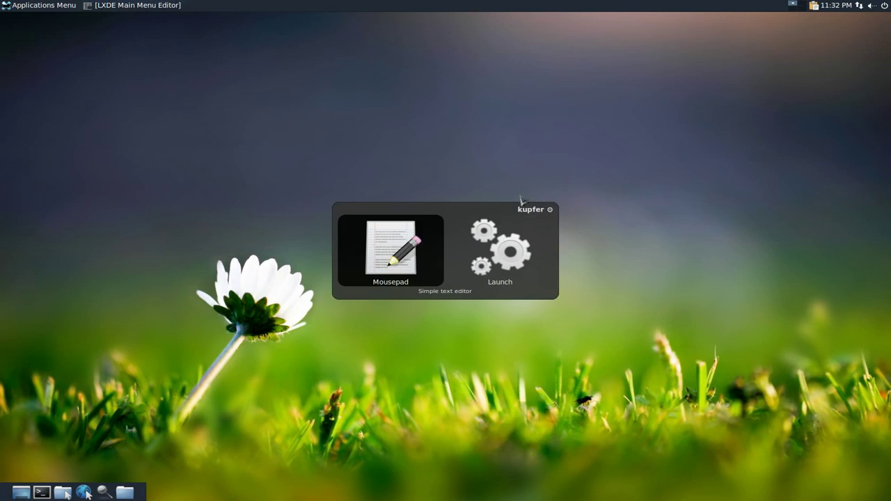
{"action": "left_click", "coordinate": [550, 209]}
{"action": "left_click", "coordinate": [583, 326]}
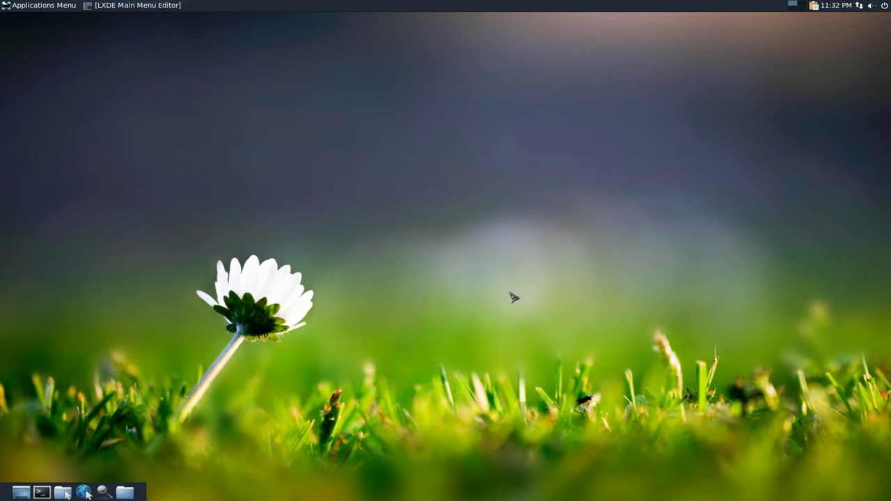
{"action": "left_click", "coordinate": [17, 7]}
{"action": "mouse_move", "coordinate": [50, 35]}
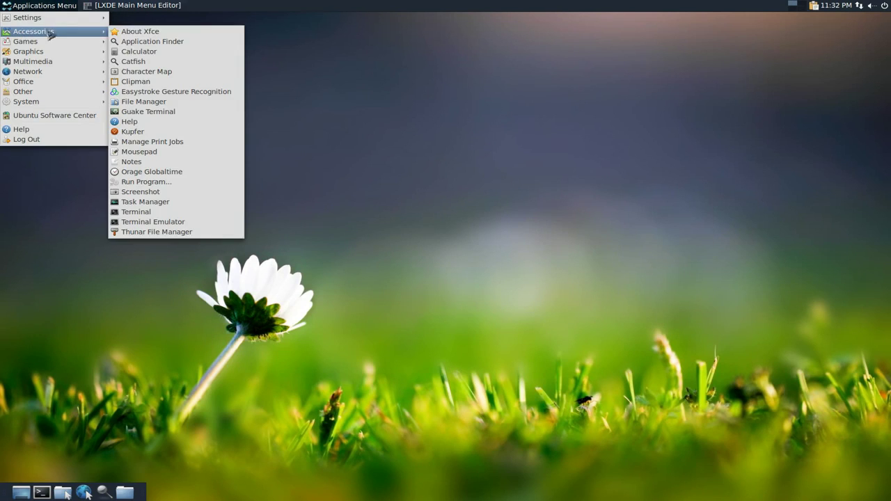
{"action": "left_click", "coordinate": [171, 131]}
{"action": "left_click", "coordinate": [684, 178]}
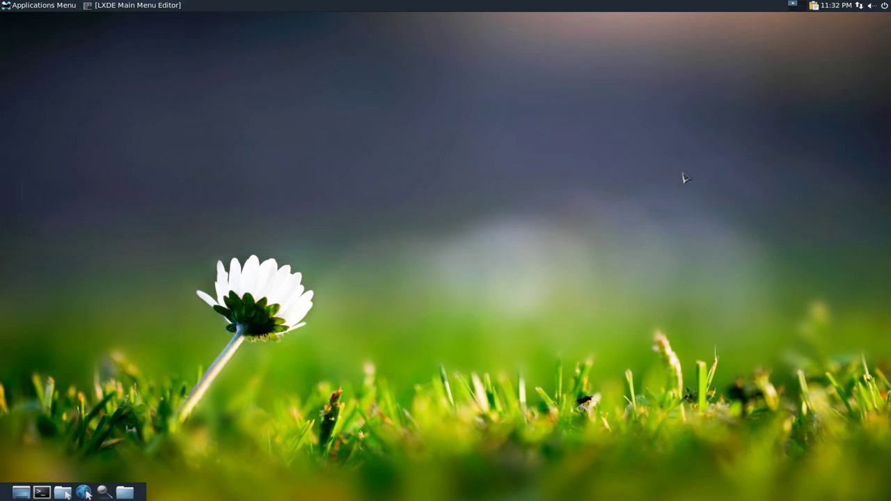
Step: Search 'sett' in Kupfer, launch Settings Manager, then close its Settings window
{"action": "key", "text": "ctrl+space"}
{"action": "type", "text": "mouse"}
{"action": "key", "text": "Escape"}
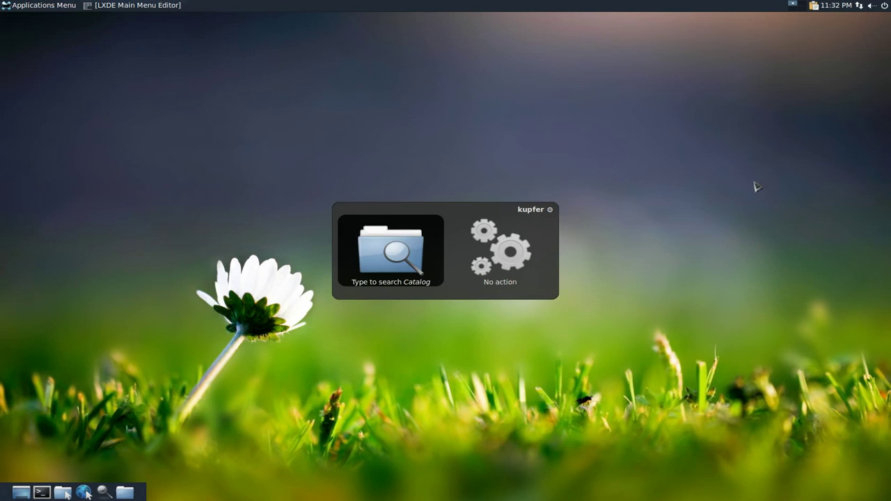
{"action": "type", "text": "sett"}
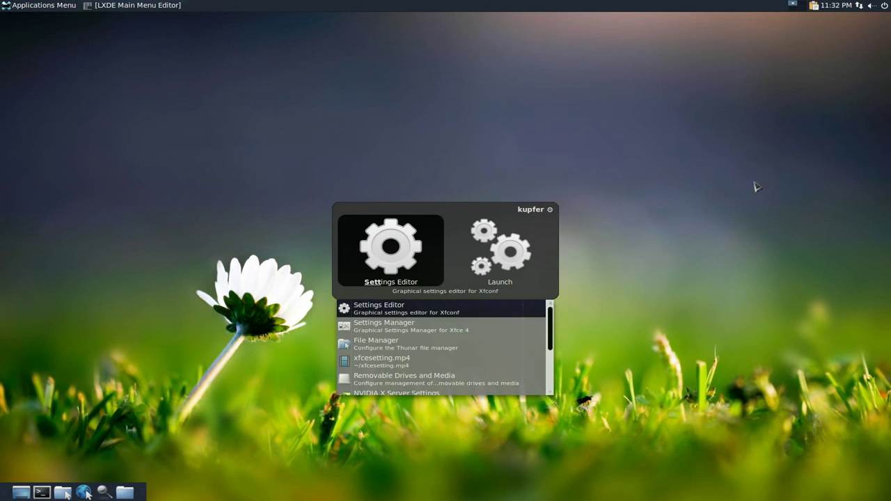
{"action": "key", "text": "Down"}
{"action": "key", "text": "Return"}
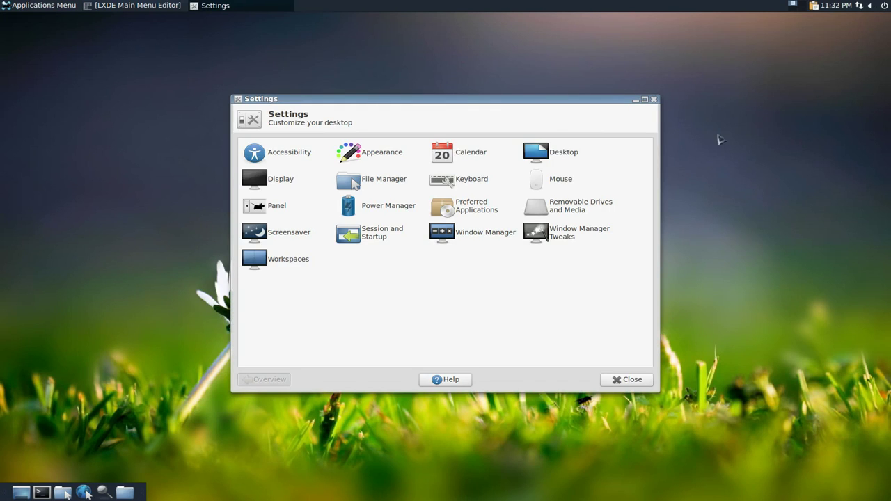
{"action": "left_click", "coordinate": [653, 99]}
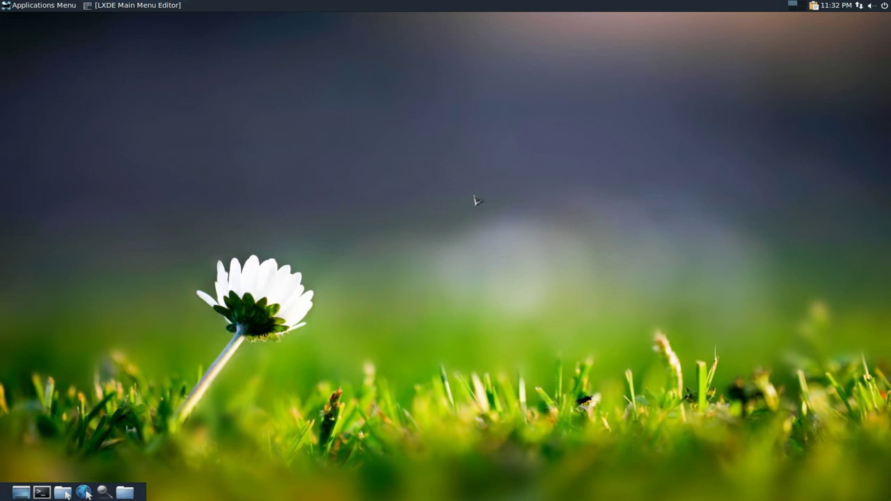
Step: Restore the menu editor, cancel an empty new item, and close the editor
{"action": "left_click", "coordinate": [127, 6]}
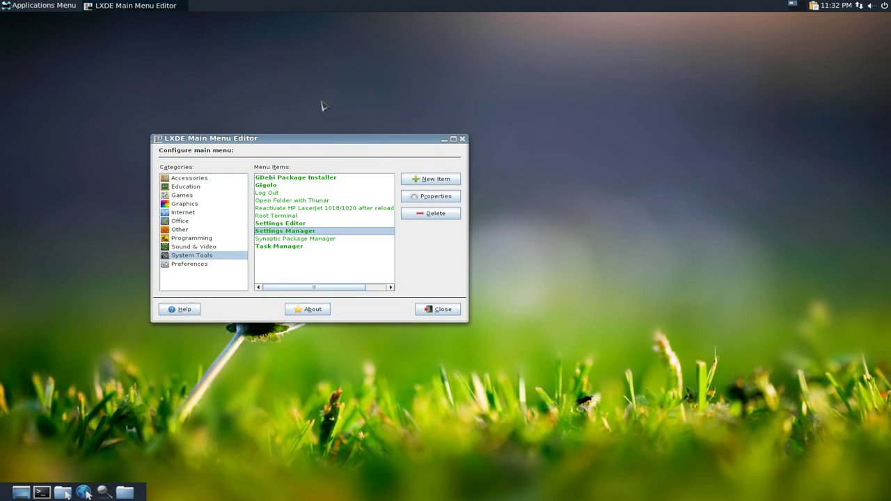
{"action": "left_click", "coordinate": [431, 182]}
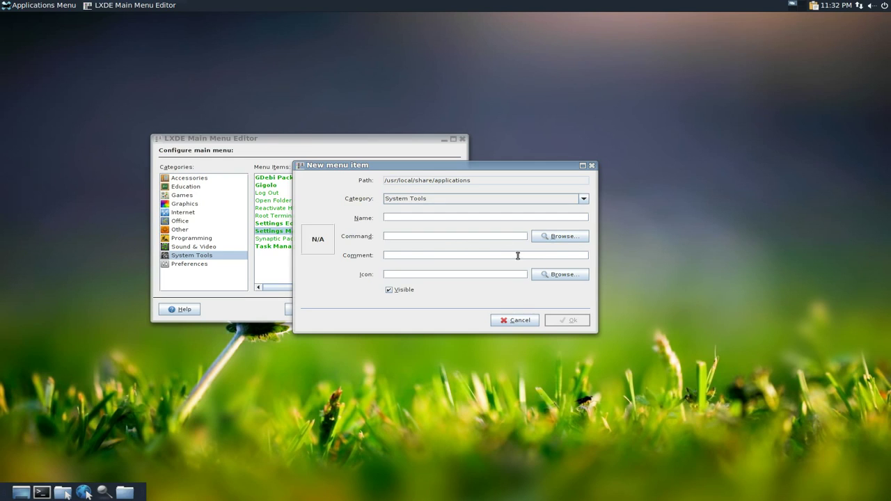
{"action": "left_click", "coordinate": [518, 320]}
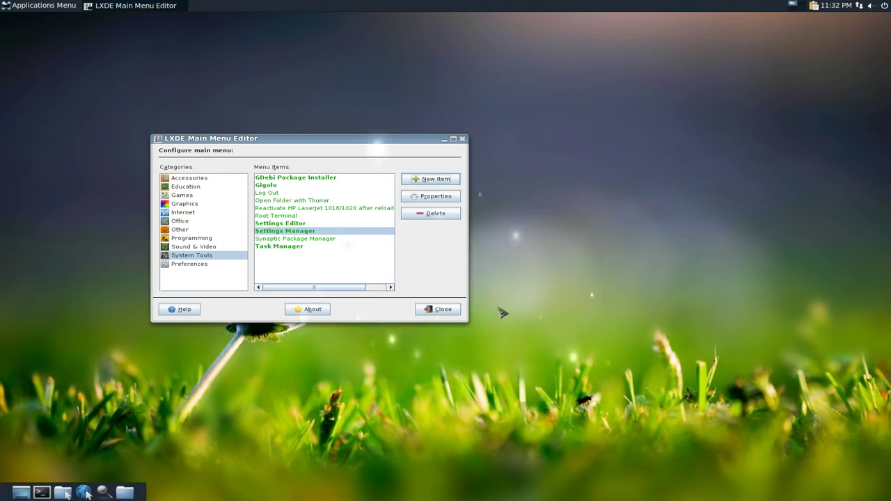
{"action": "left_click_drag", "start_coordinate": [401, 146], "coordinate": [529, 155]}
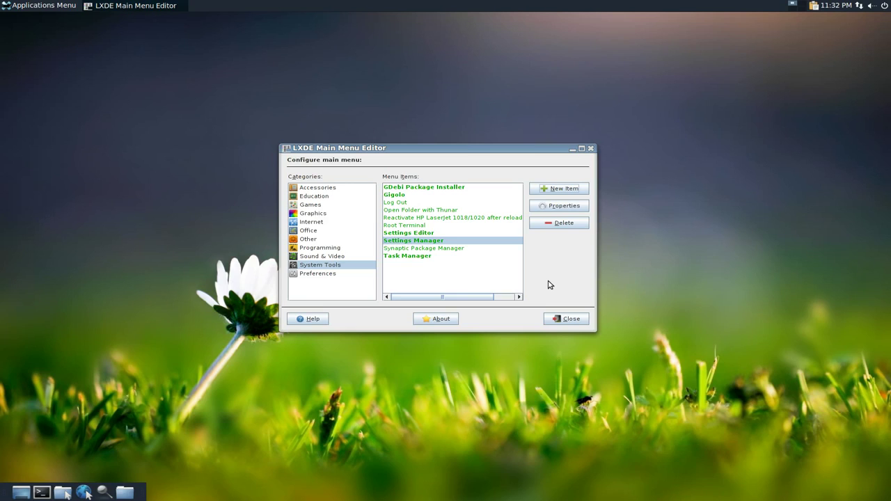
{"action": "left_click", "coordinate": [556, 319]}
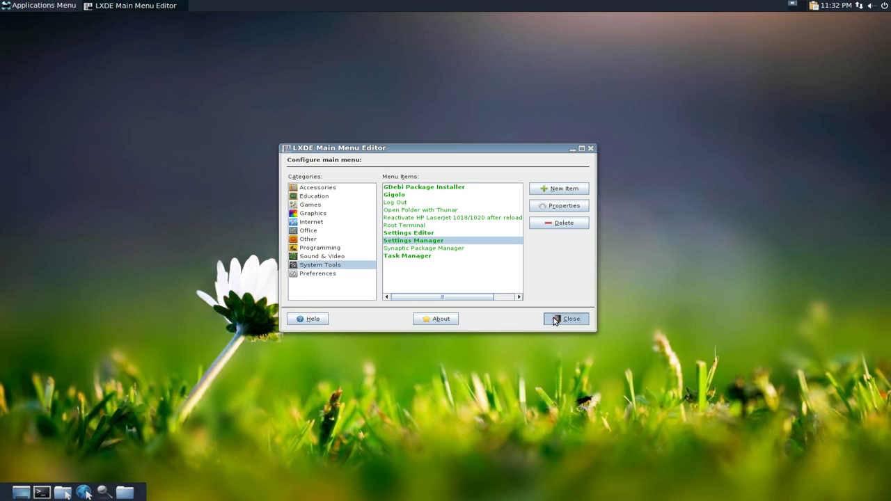